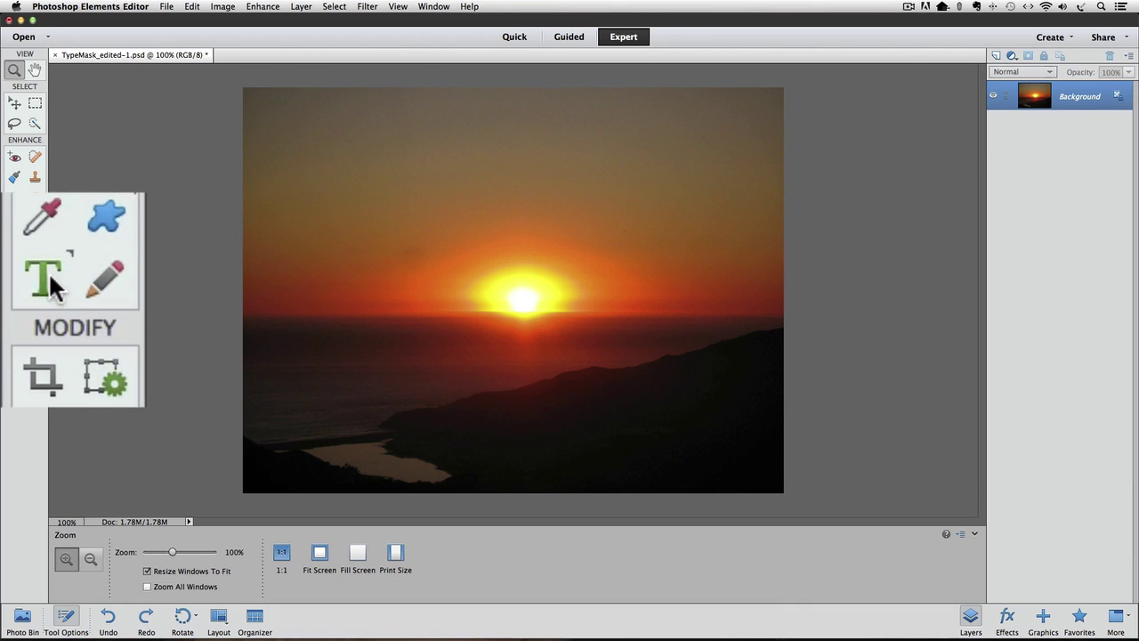
# Switch from the Type tool to its Horizontal Type Mask variant.
pyautogui.click(14, 294)
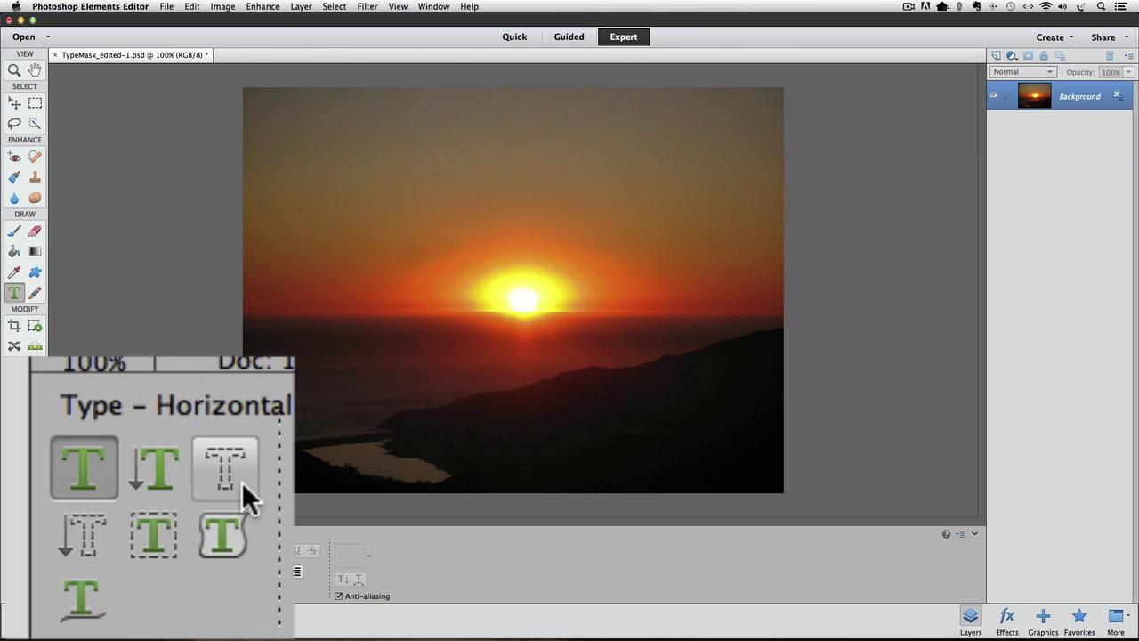
pyautogui.click(226, 480)
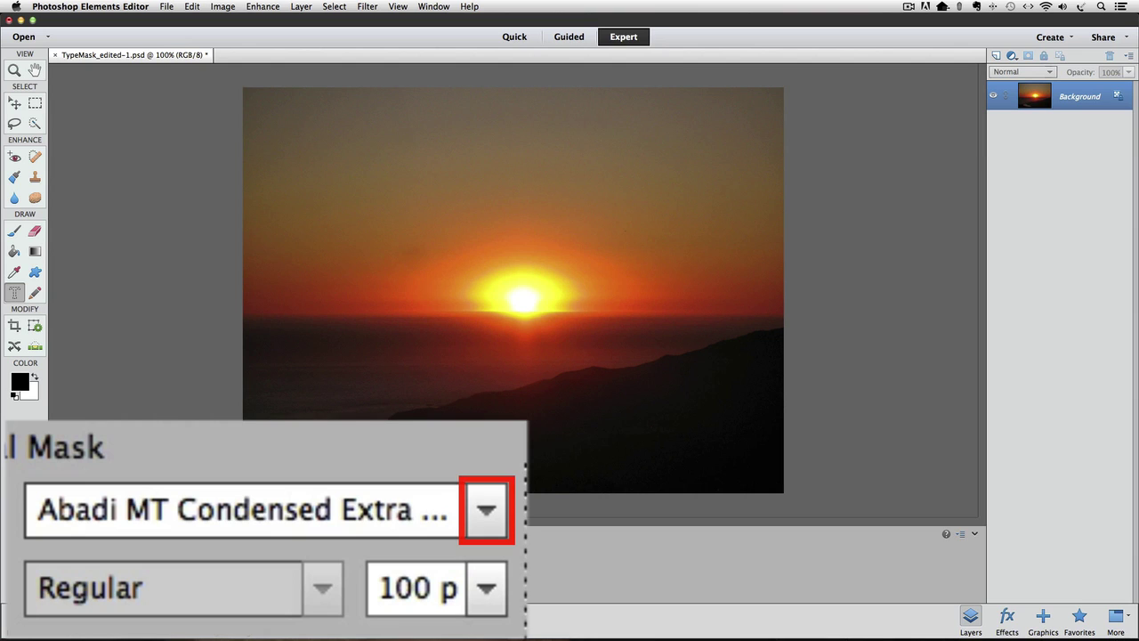
# Set the type mask font to Arial Black at 72 pt.
pyautogui.click(241, 546)
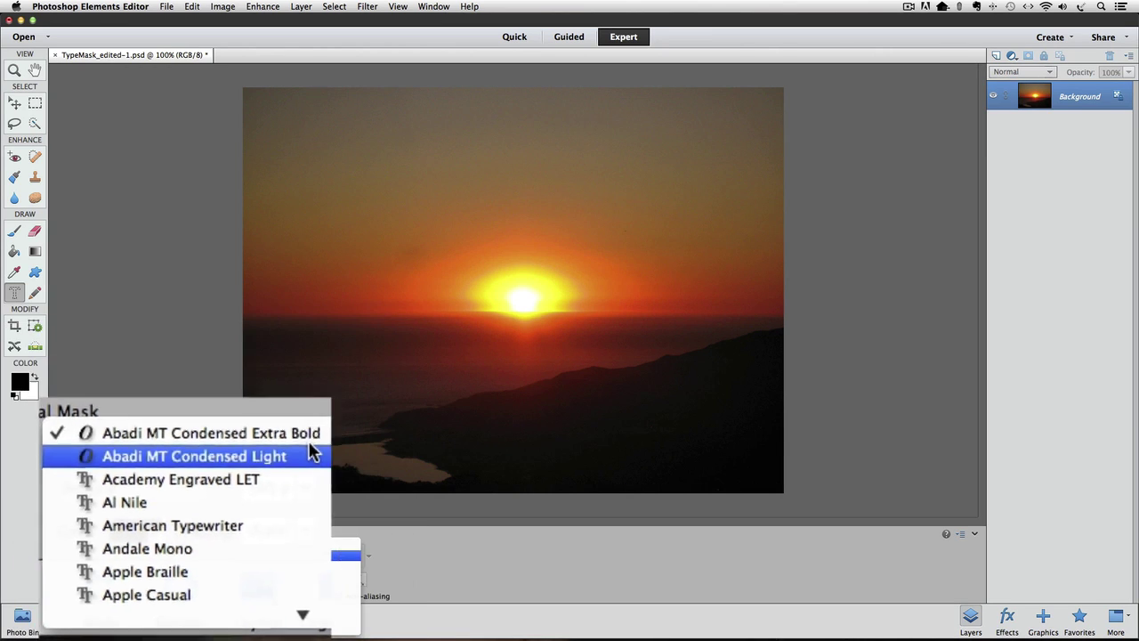
pyautogui.moveTo(233, 627)
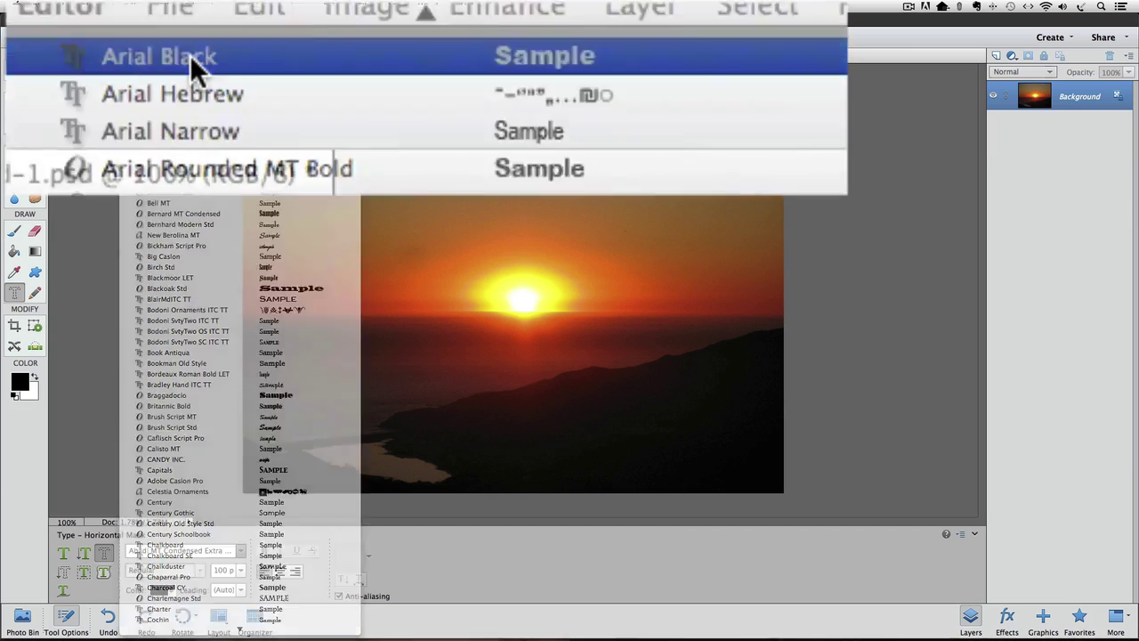
pyautogui.click(169, 160)
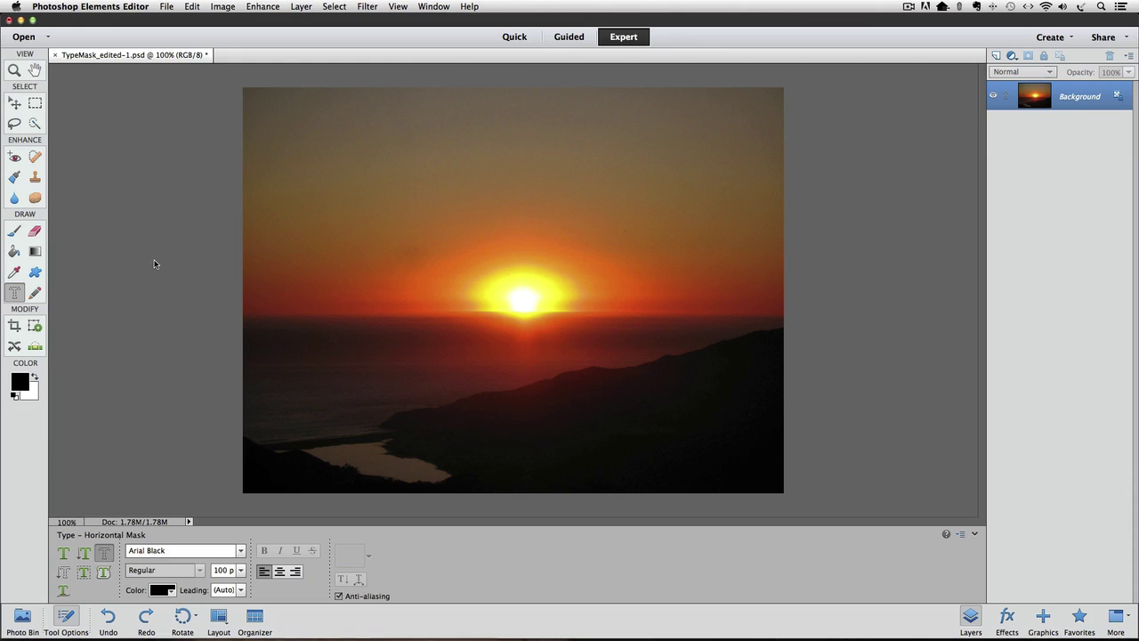
pyautogui.click(241, 570)
pyautogui.scroll(-5, 420, 554)
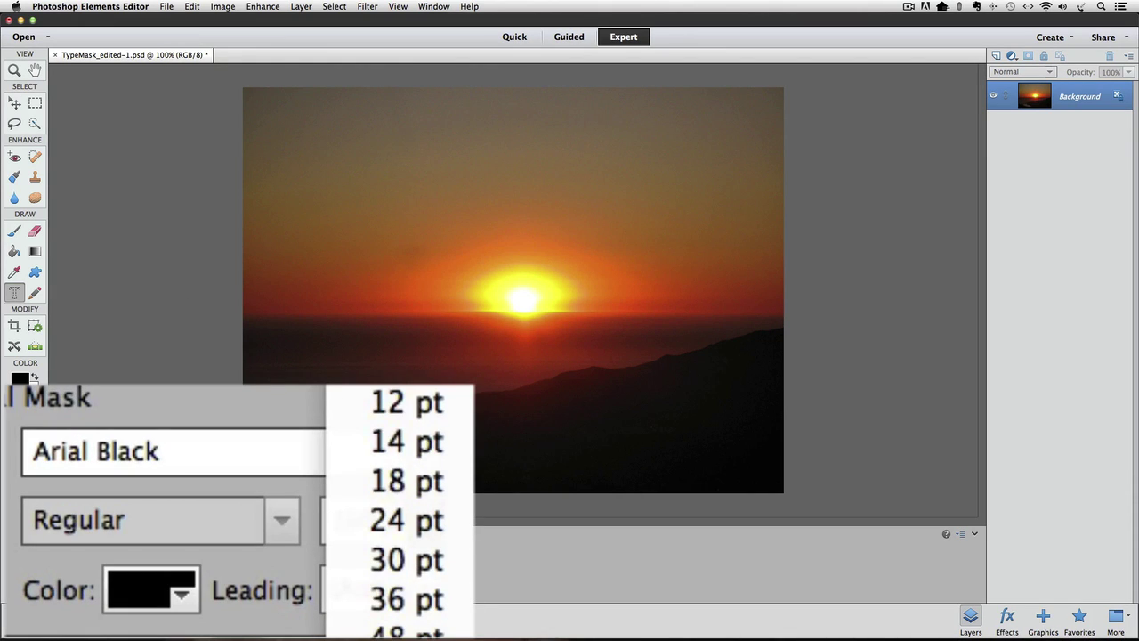
pyautogui.click(420, 554)
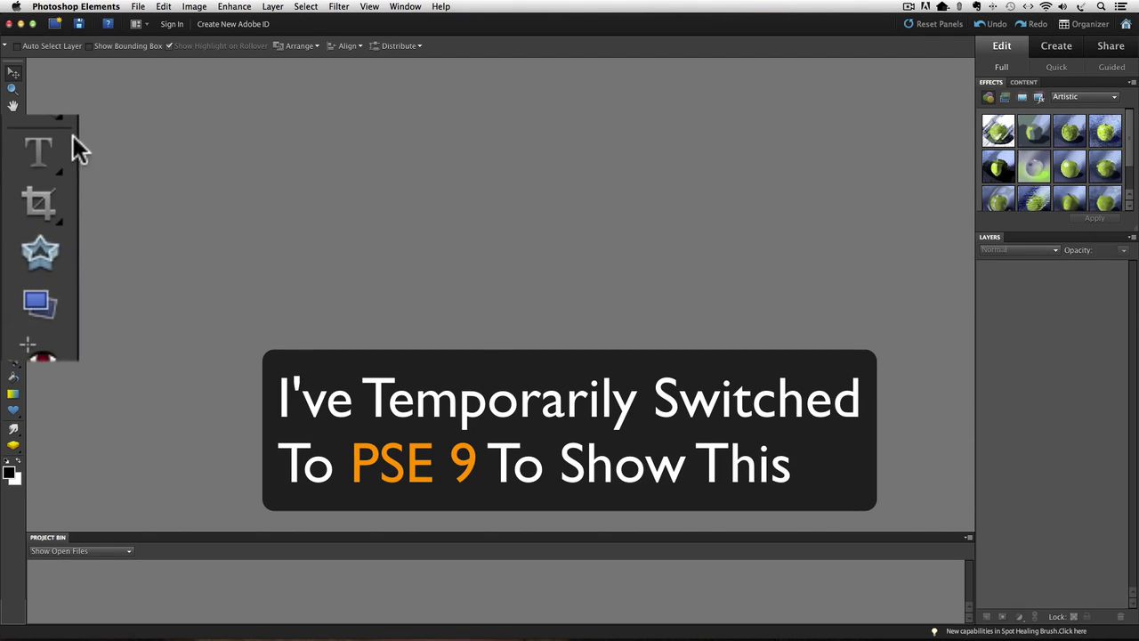
pyautogui.click(44, 151)
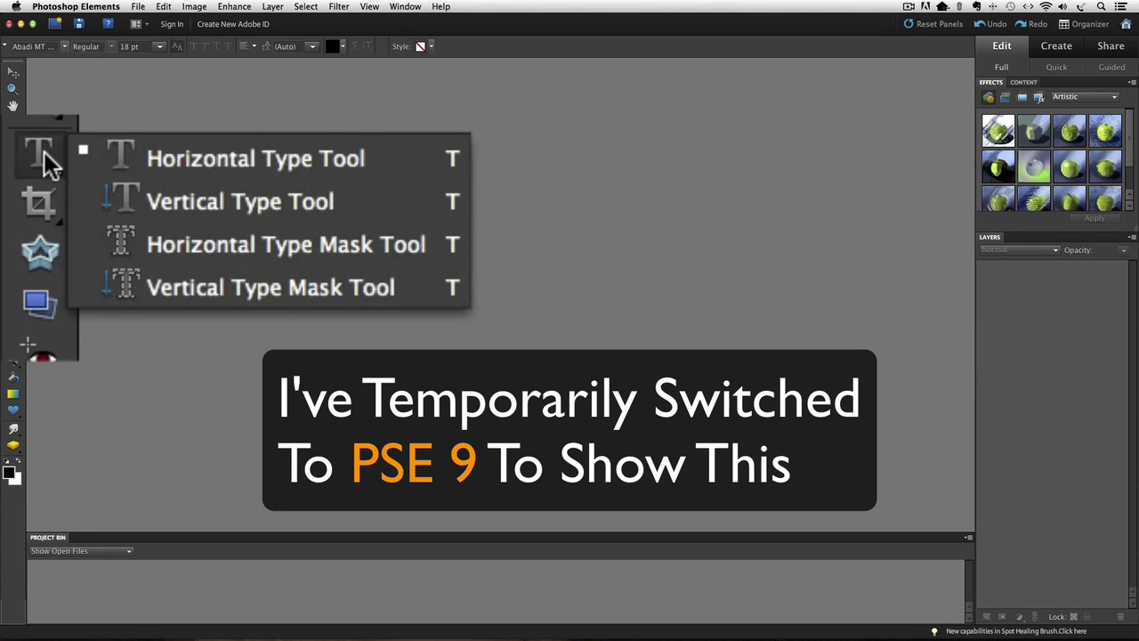
pyautogui.click(236, 246)
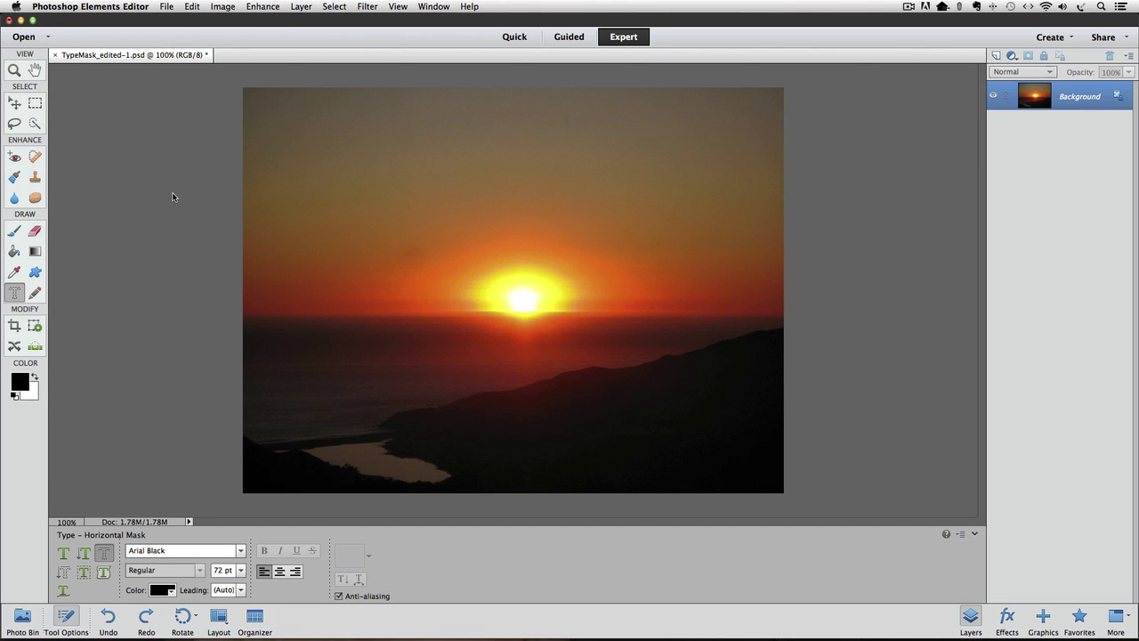
# Type 'Vacation' as a mask starting just right of the sun.
pyautogui.click(531, 311)
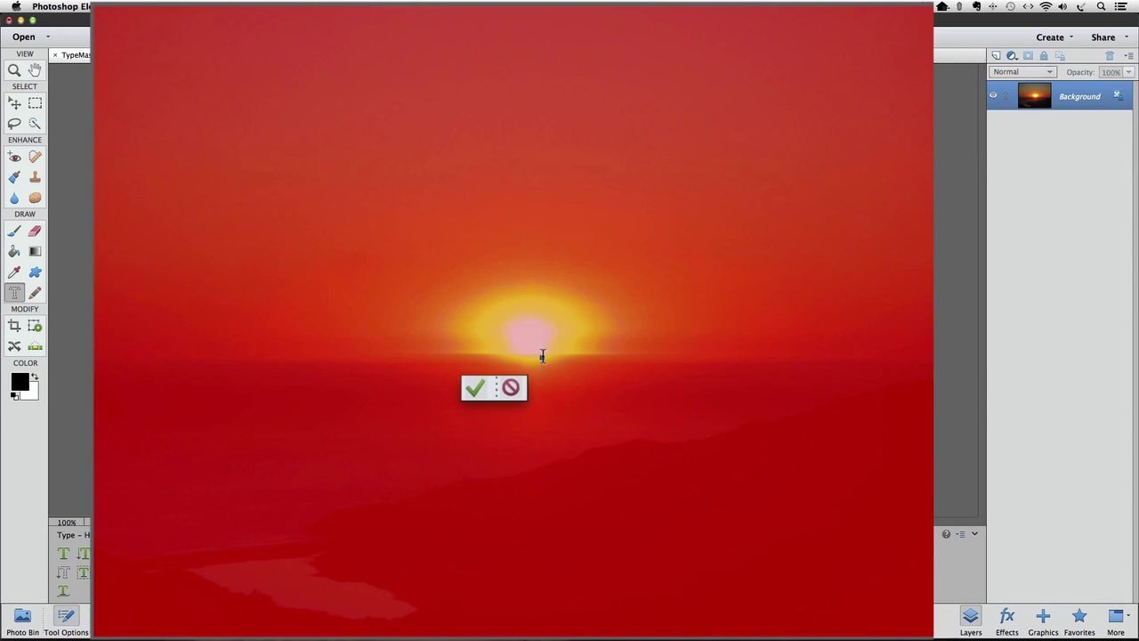
pyautogui.write('Vacation')
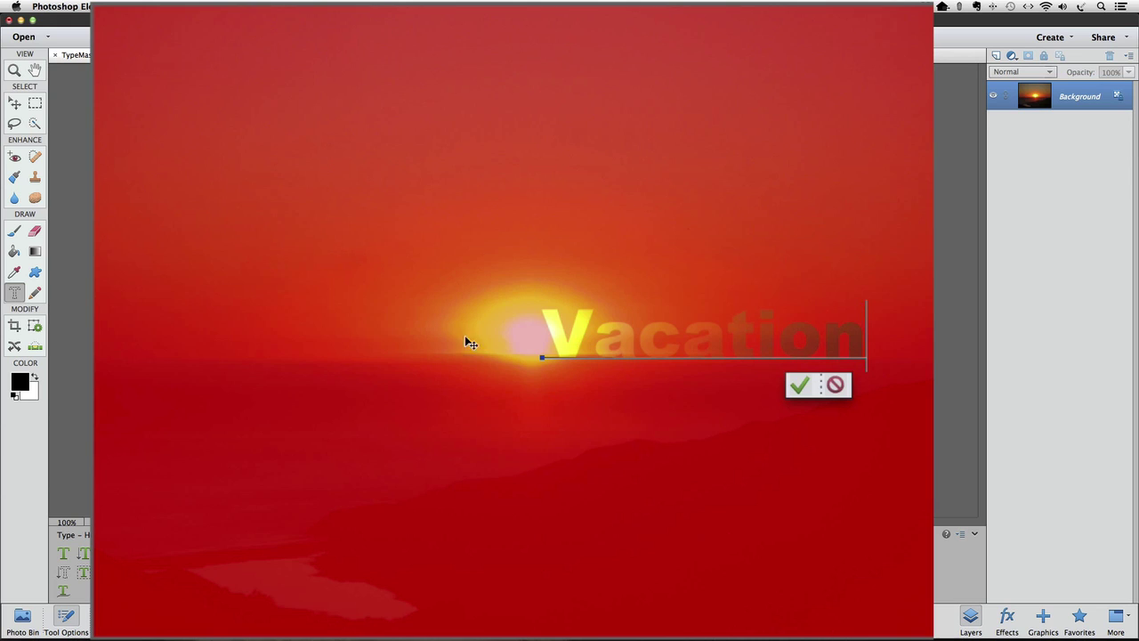
# Retype the letters after the V as 'ACATION' so it reads VACATION, then select all.
pyautogui.click(588, 351)
pyautogui.moveTo(588, 351); pyautogui.dragTo(883, 342)
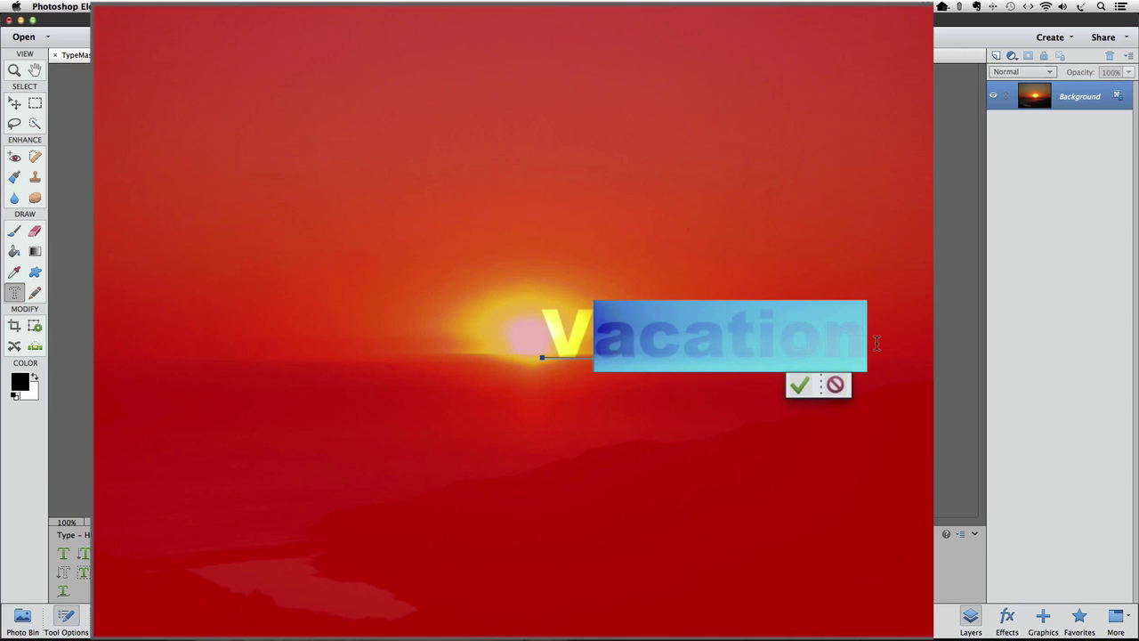
pyautogui.write('ACATIO')
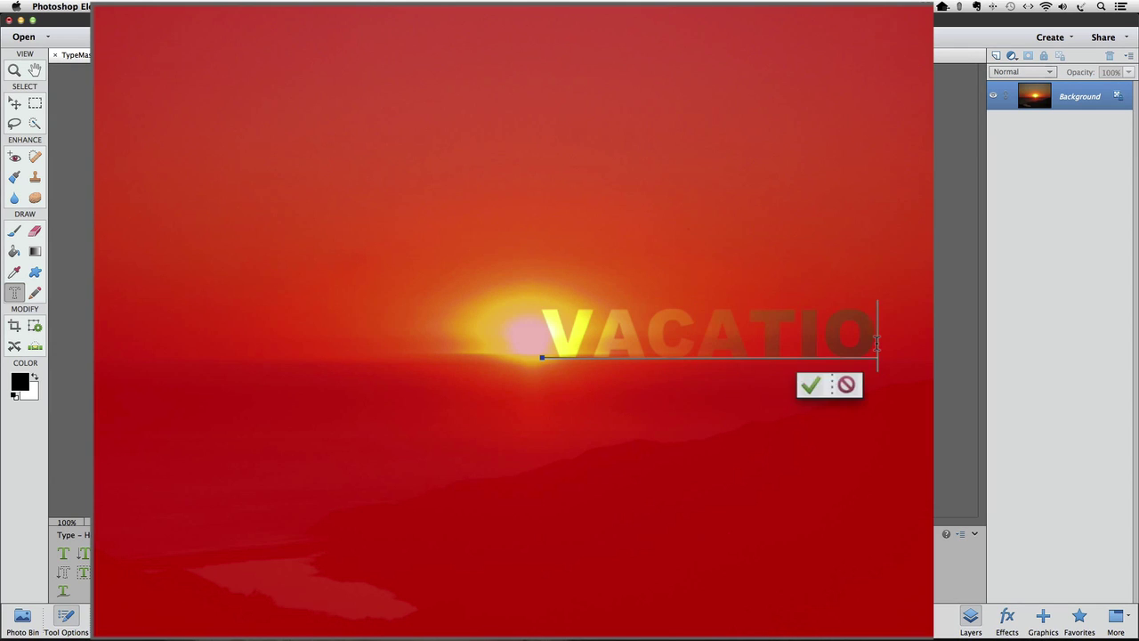
pyautogui.write('N')
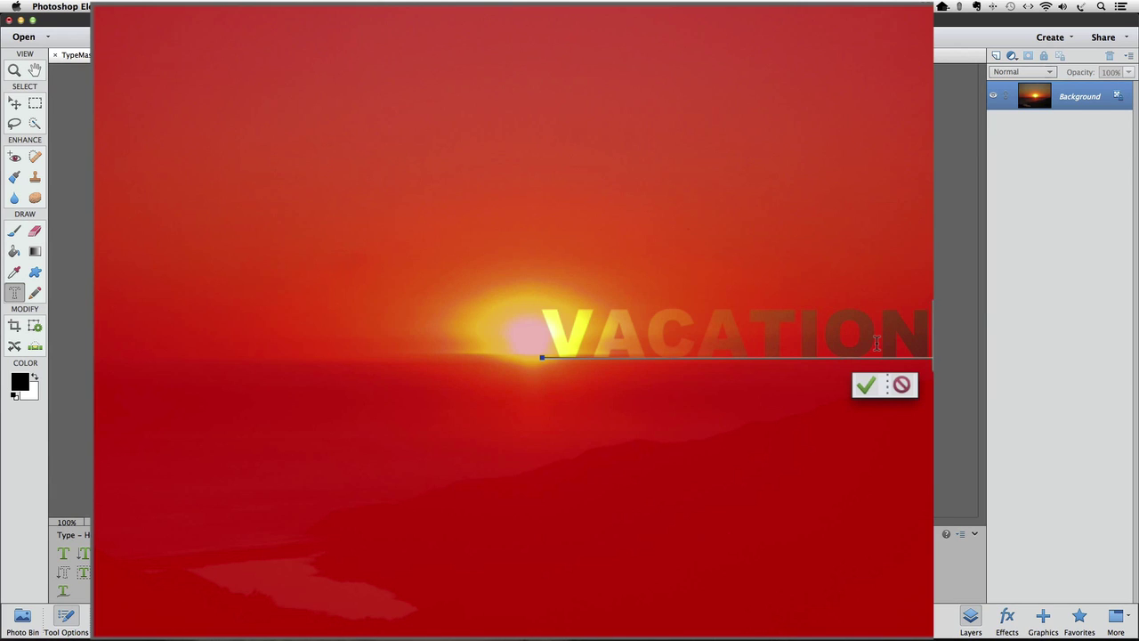
pyautogui.press('super+a')
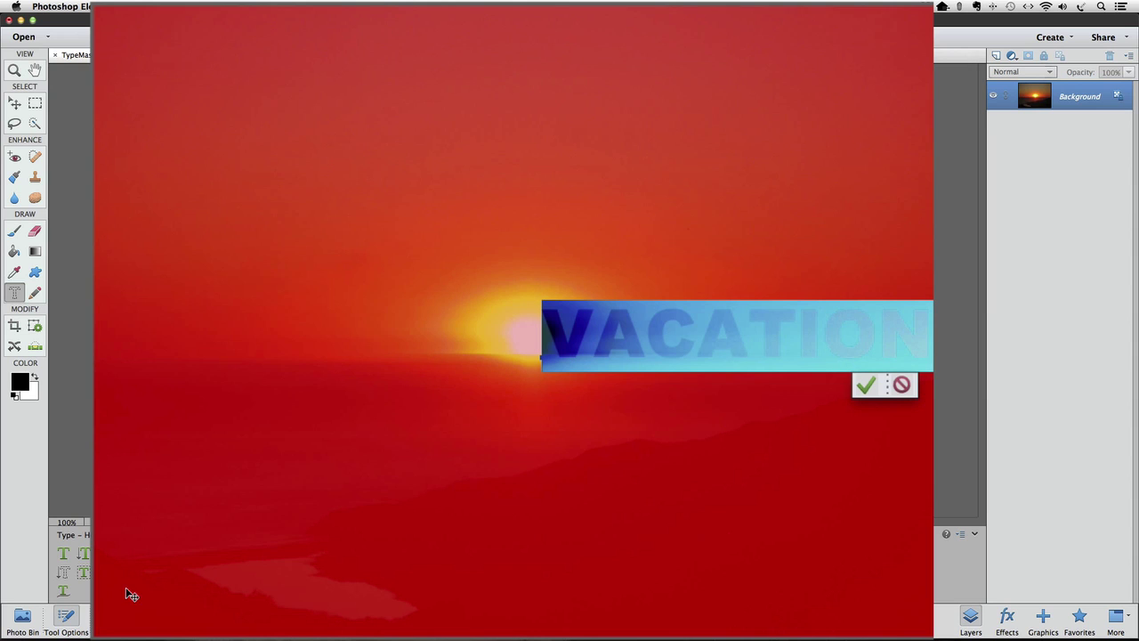
# Commit the VACATION mask as a selection, then undo a trial move of its pixels.
pyautogui.click(866, 385)
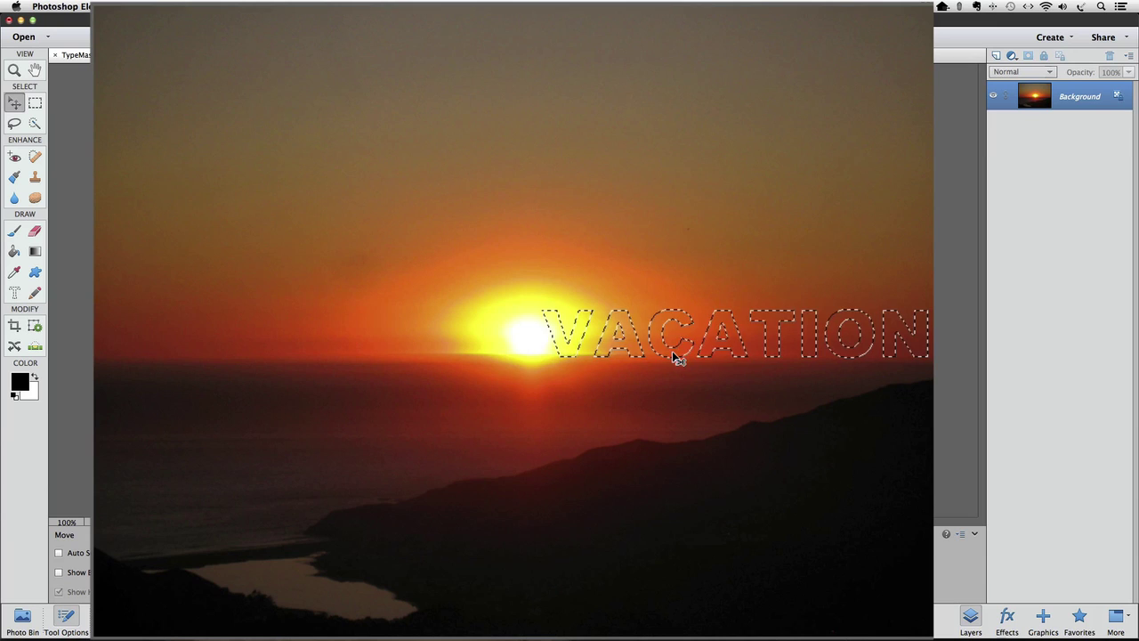
pyautogui.moveTo(634, 365); pyautogui.dragTo(406, 279)
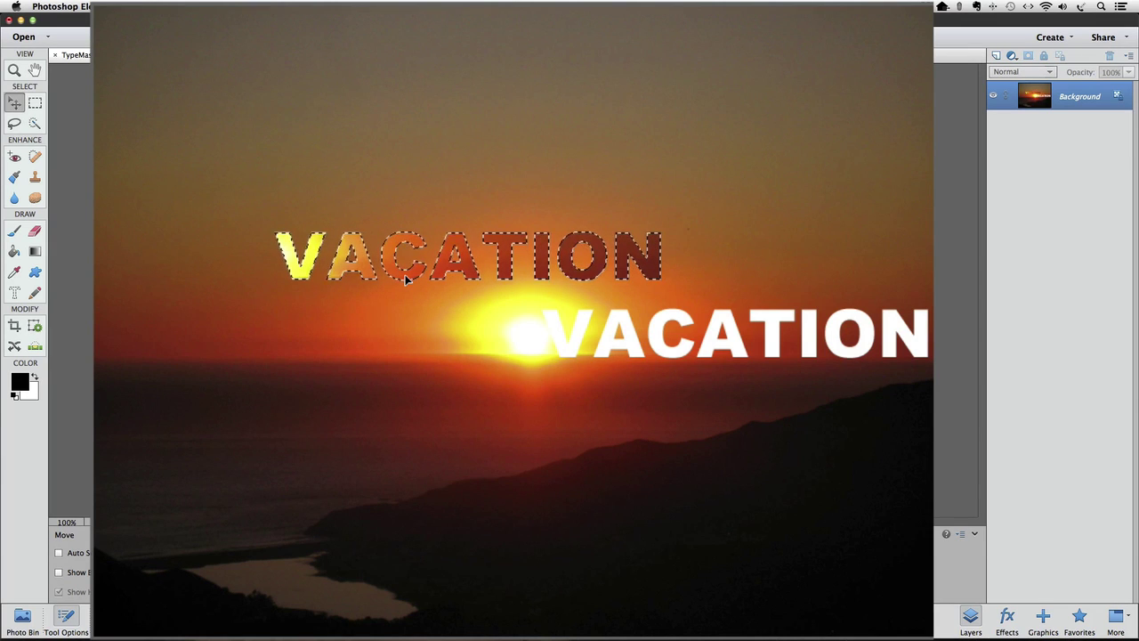
pyautogui.press('super+z')
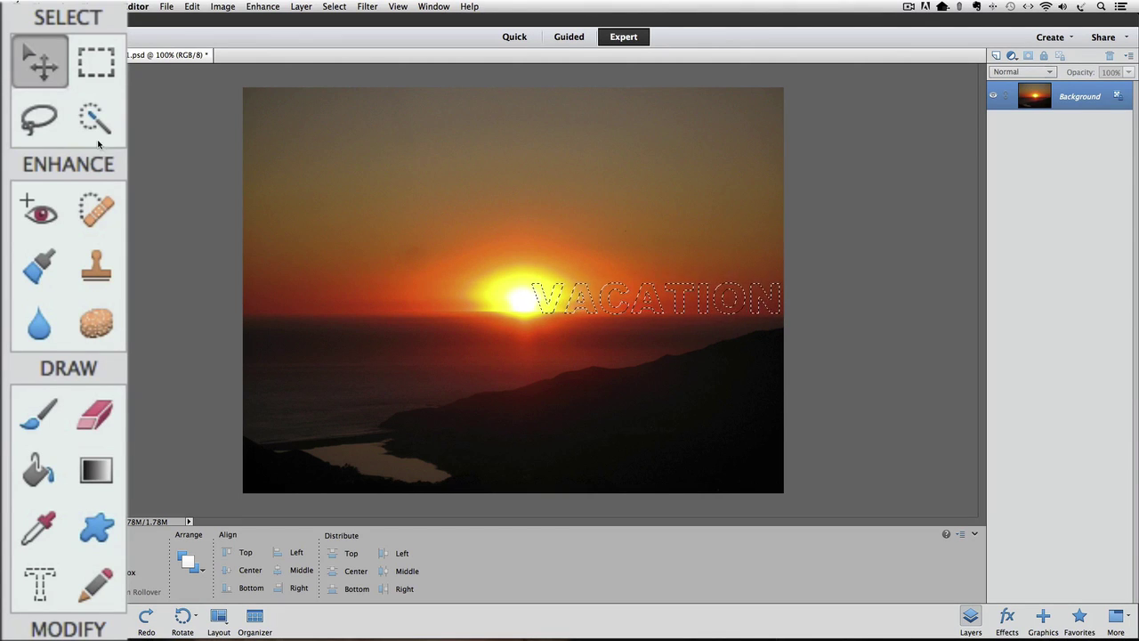
# With the Lasso tool, shift the VACATION outline left to centre it over the sun.
pyautogui.click(49, 124)
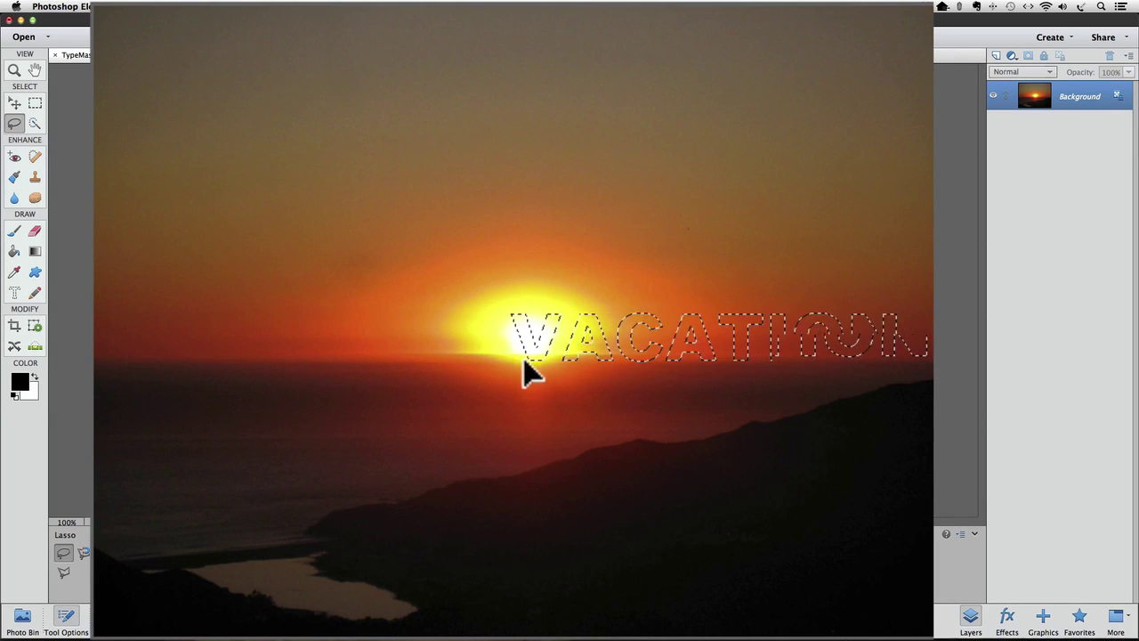
pyautogui.moveTo(524, 371)
pyautogui.mouseDown()
pyautogui.moveTo(397, 361)
pyautogui.moveTo(375, 371)
pyautogui.mouseUp()
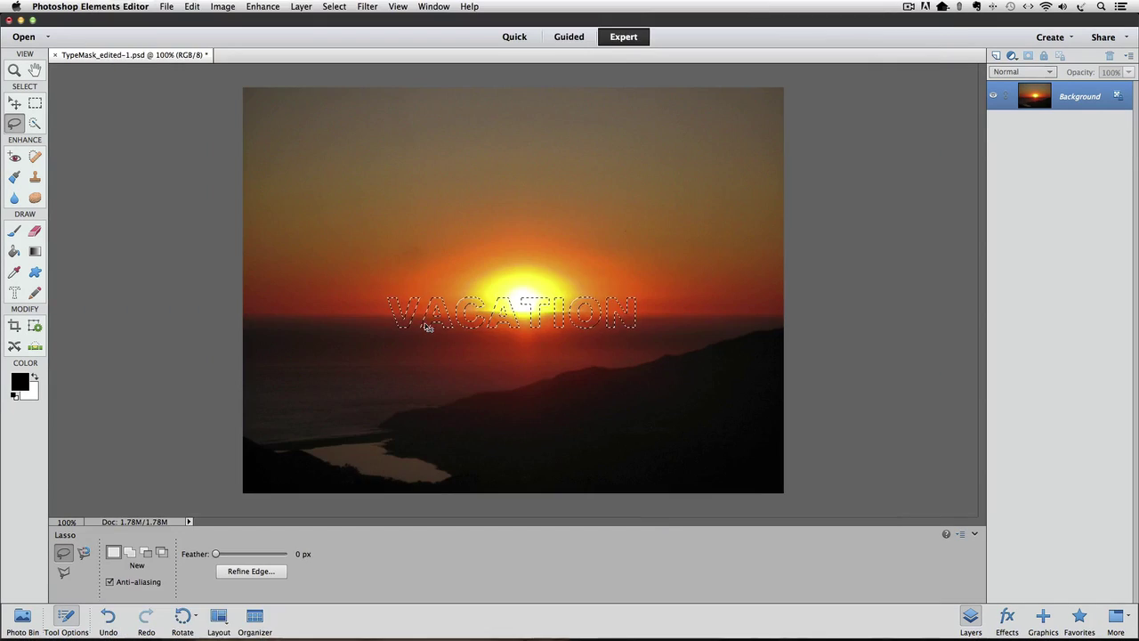
# Copy the VACATION selection onto a new Layer 1 with Cmd+J.
pyautogui.press('super+j')
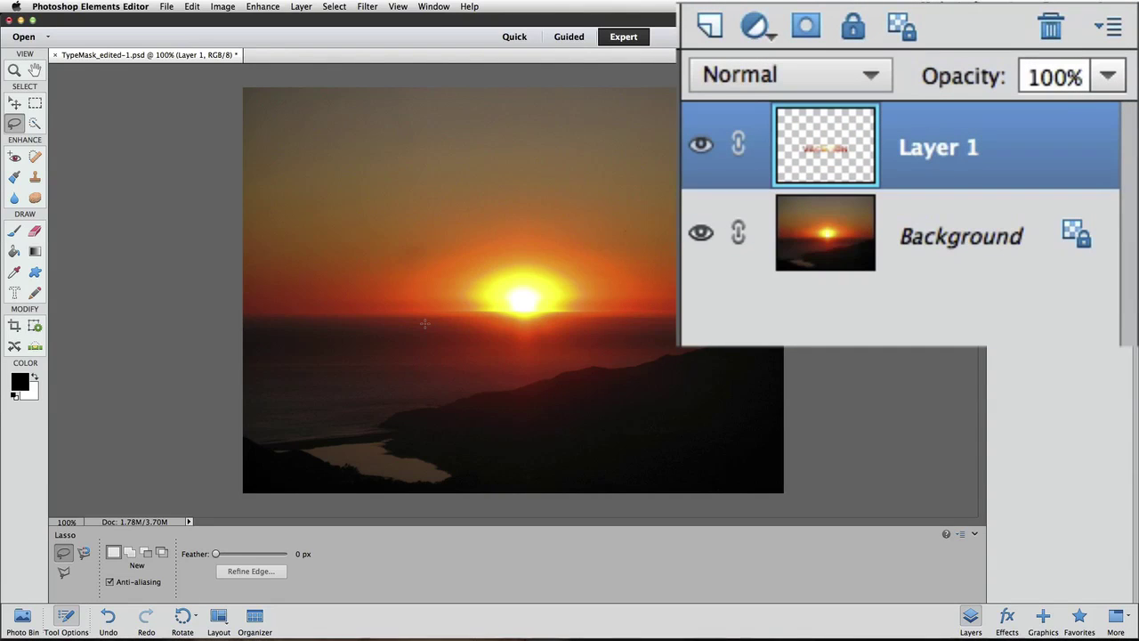
# Hide the Background layer so only the sunset-filled letters show over transparency.
pyautogui.click(700, 233)
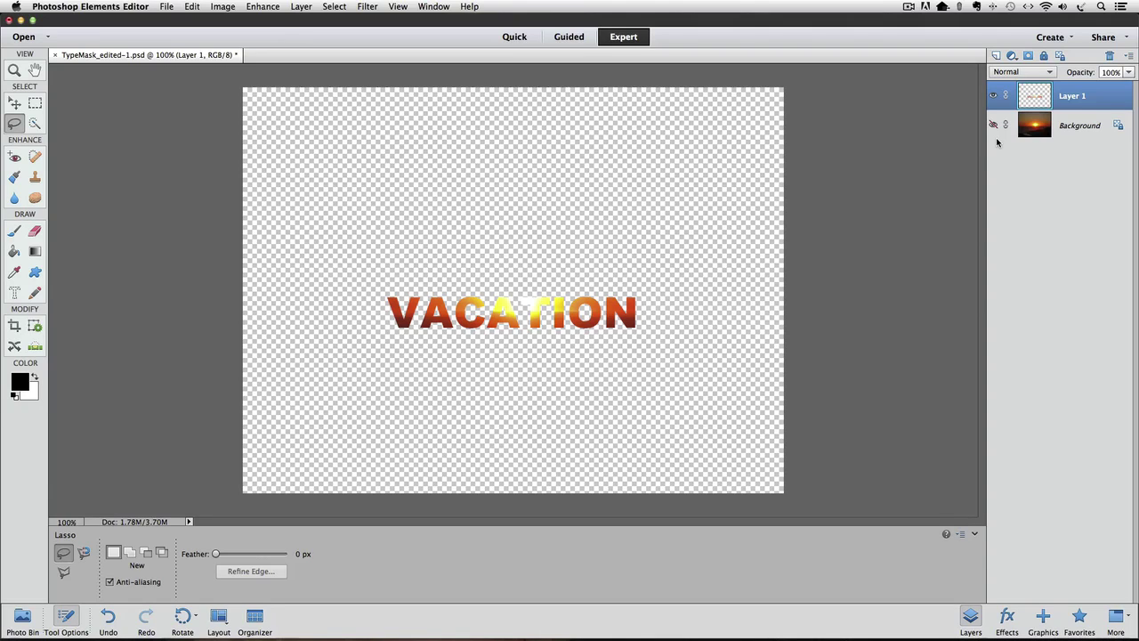
pyautogui.click(436, 6)
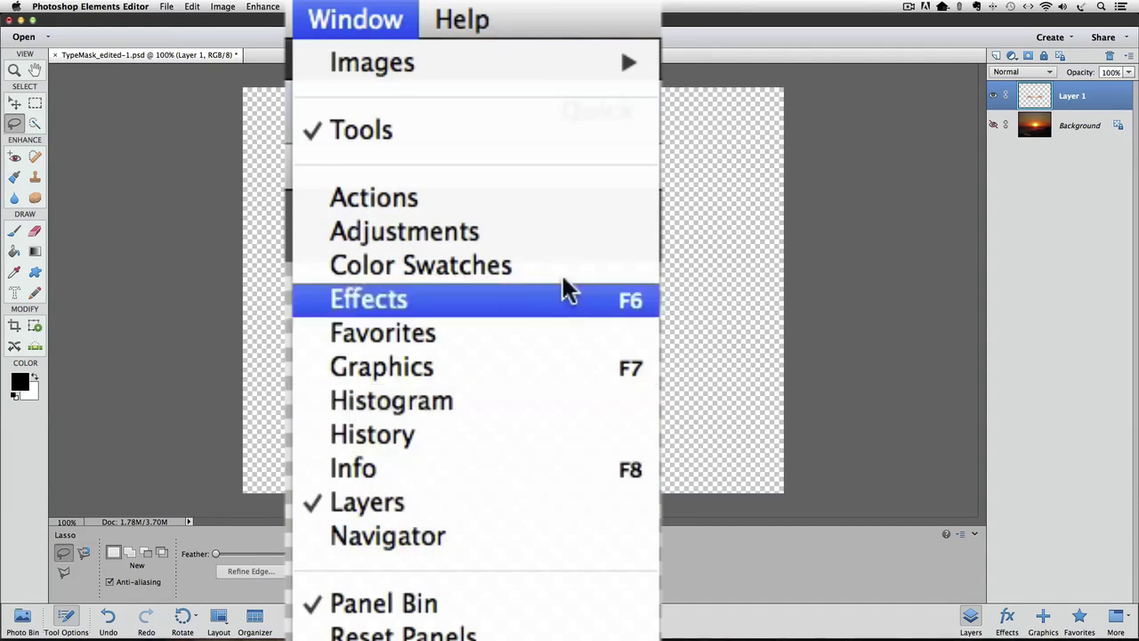
pyautogui.click(449, 9)
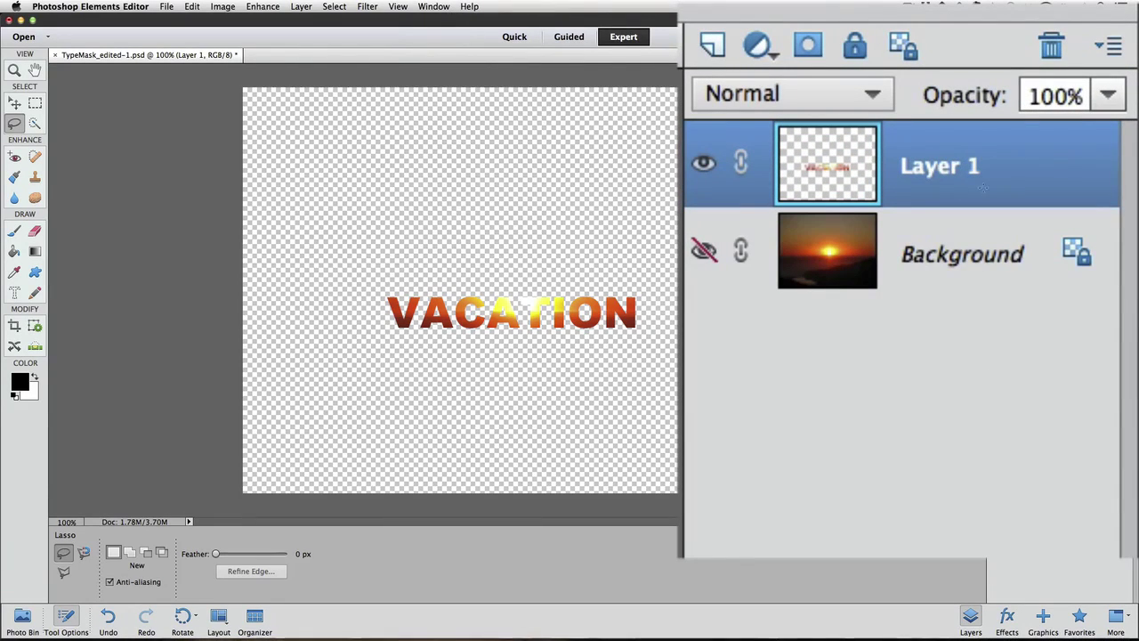
pyautogui.click(712, 49)
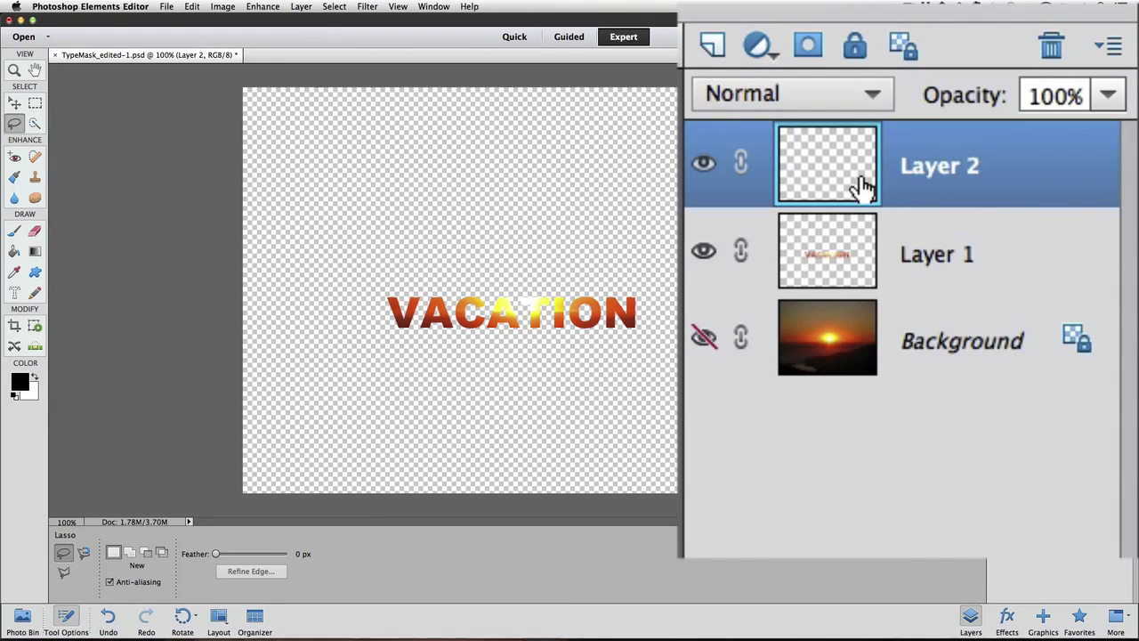
pyautogui.moveTo(843, 165); pyautogui.dragTo(1049, 41)
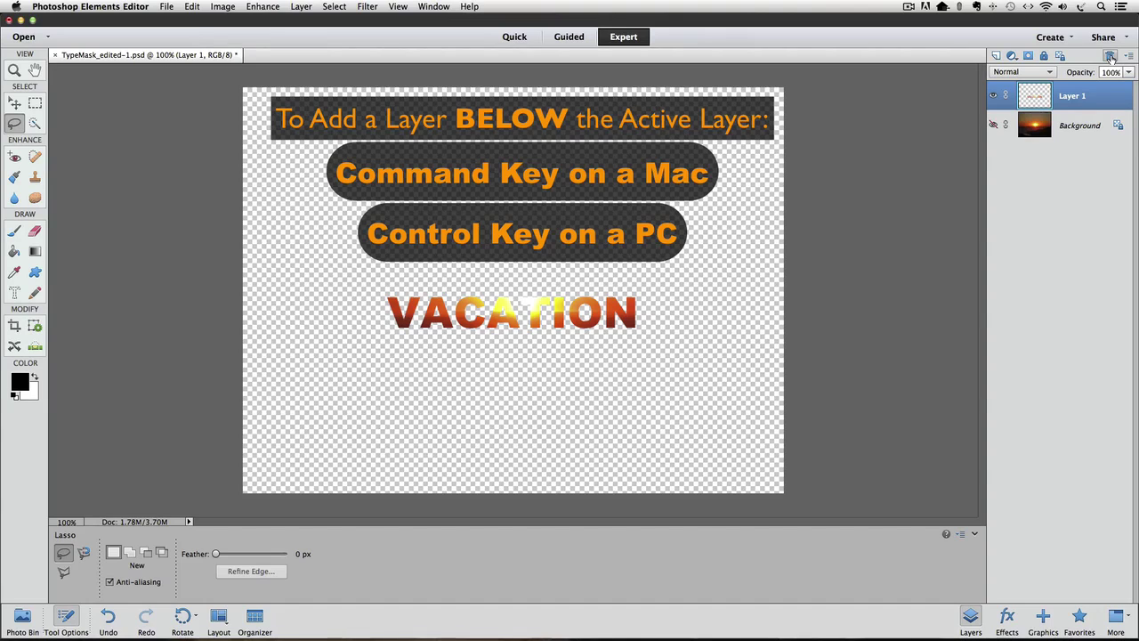
# Add Layer 2 beneath the VACATION layer and fill it with White.
pyautogui.keyDown('super'); pyautogui.click(995, 55); pyautogui.keyUp('super')
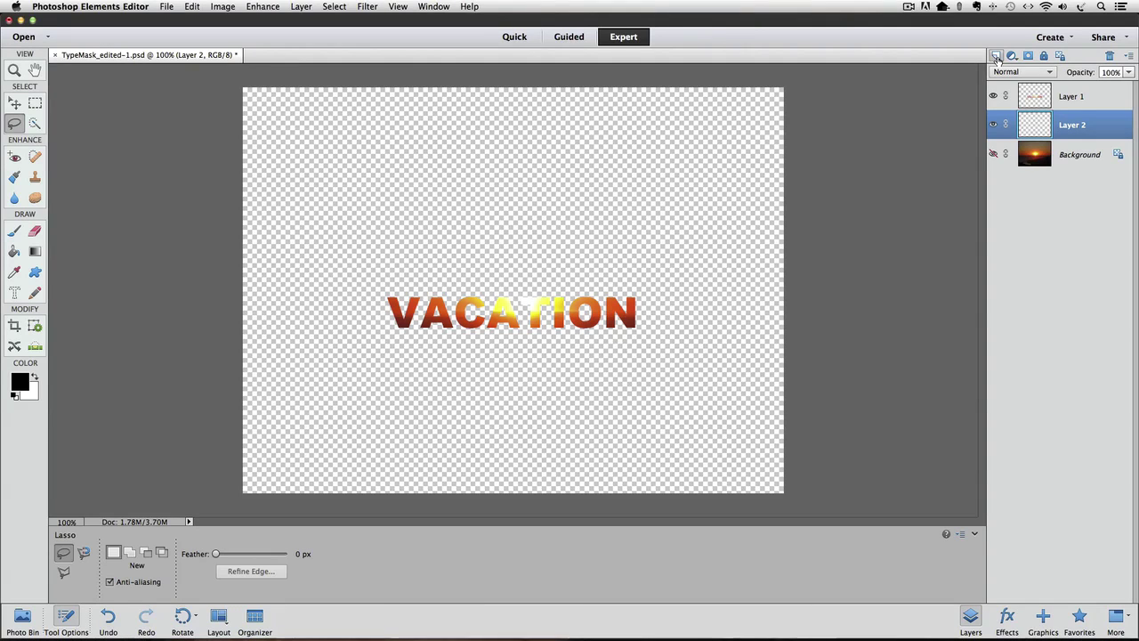
pyautogui.click(191, 6)
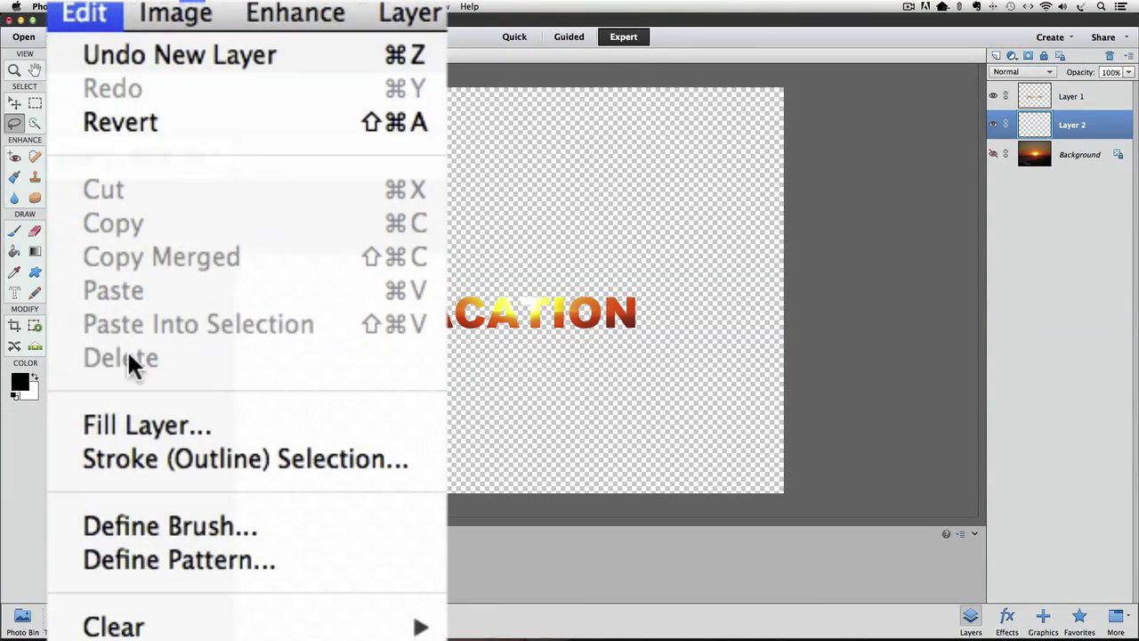
pyautogui.click(221, 171)
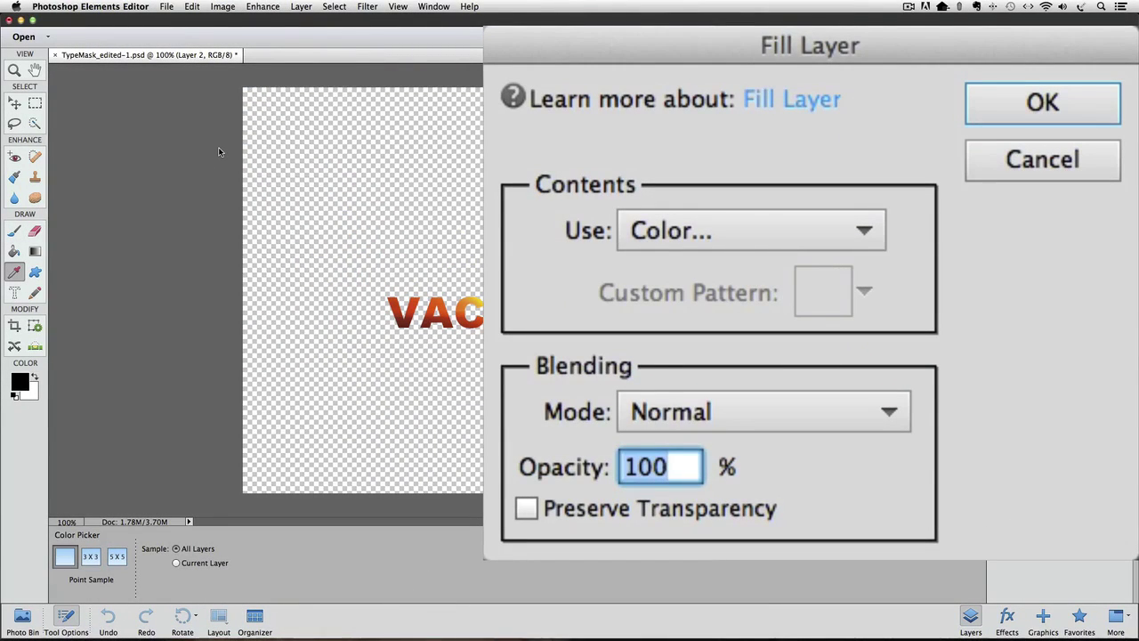
pyautogui.click(780, 227)
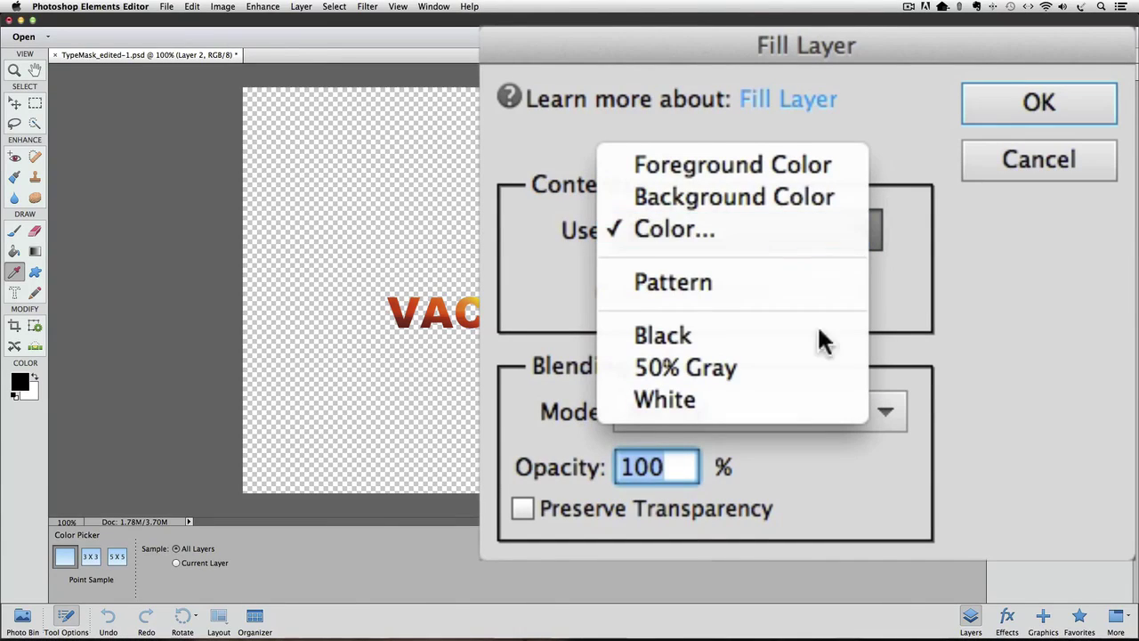
pyautogui.click(779, 398)
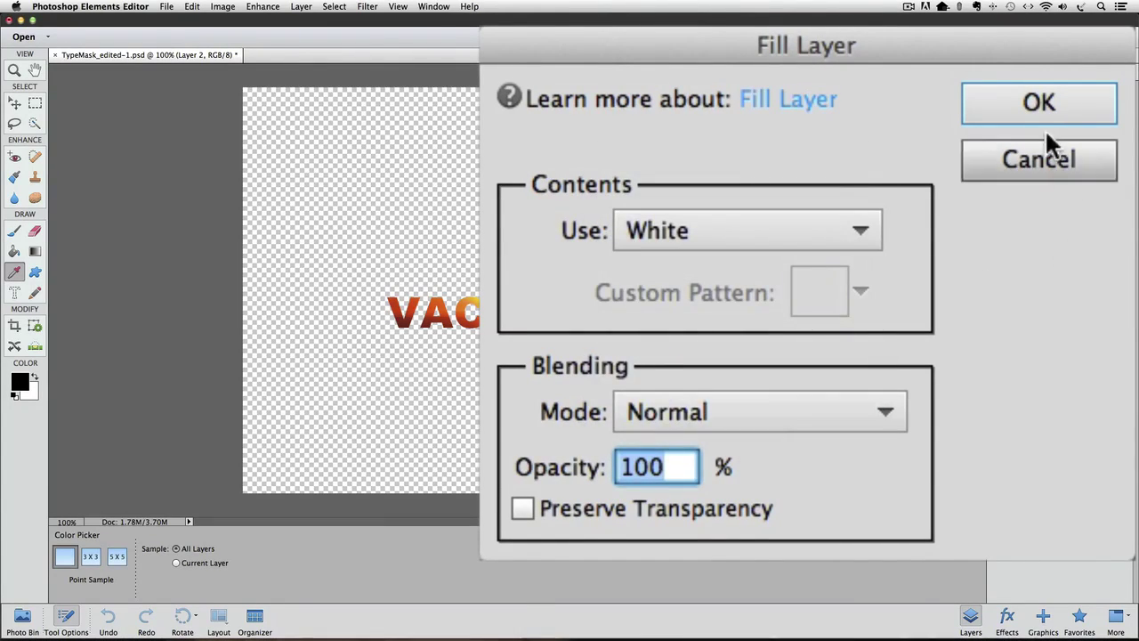
pyautogui.click(1040, 104)
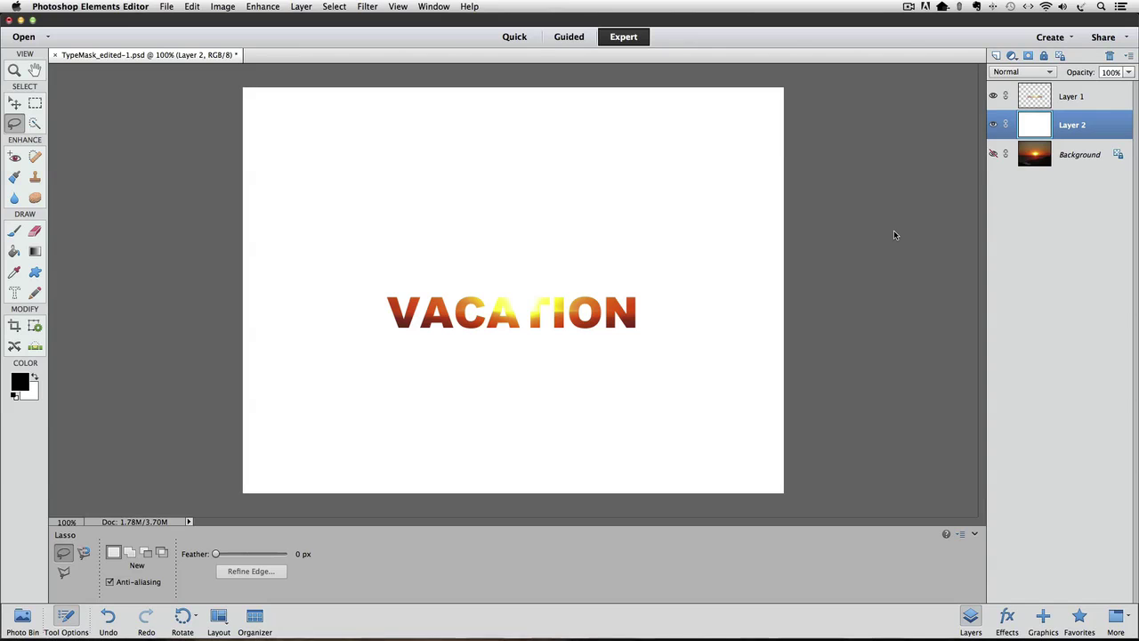
# Give Layer 1's VACATION lettering a 2 px black Stroke layer style.
pyautogui.click(1069, 98)
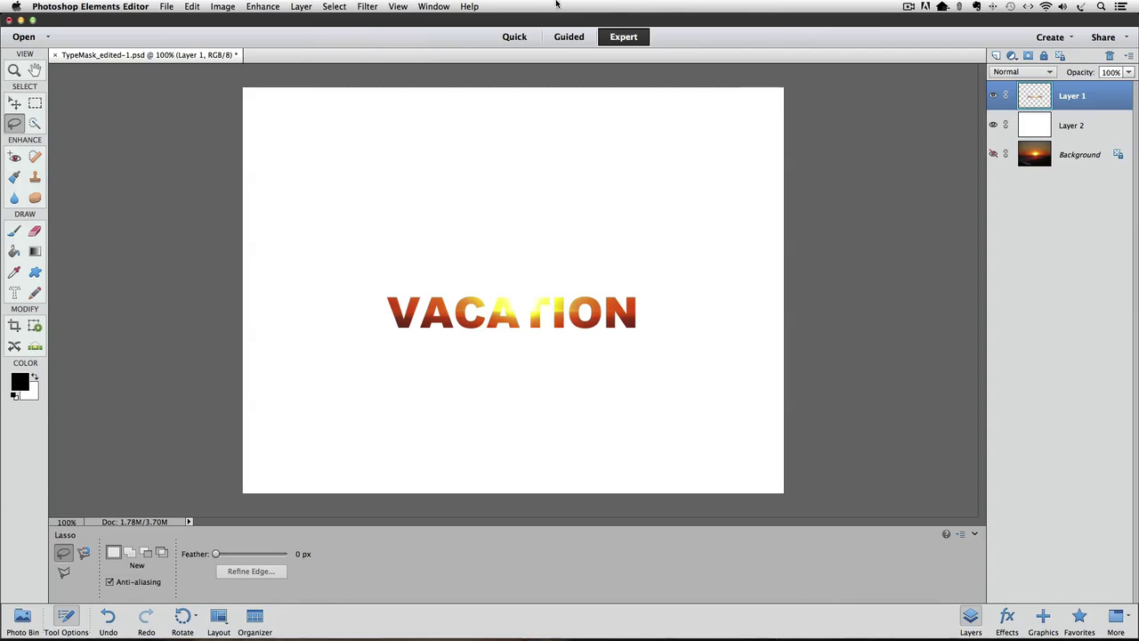
pyautogui.click(300, 7)
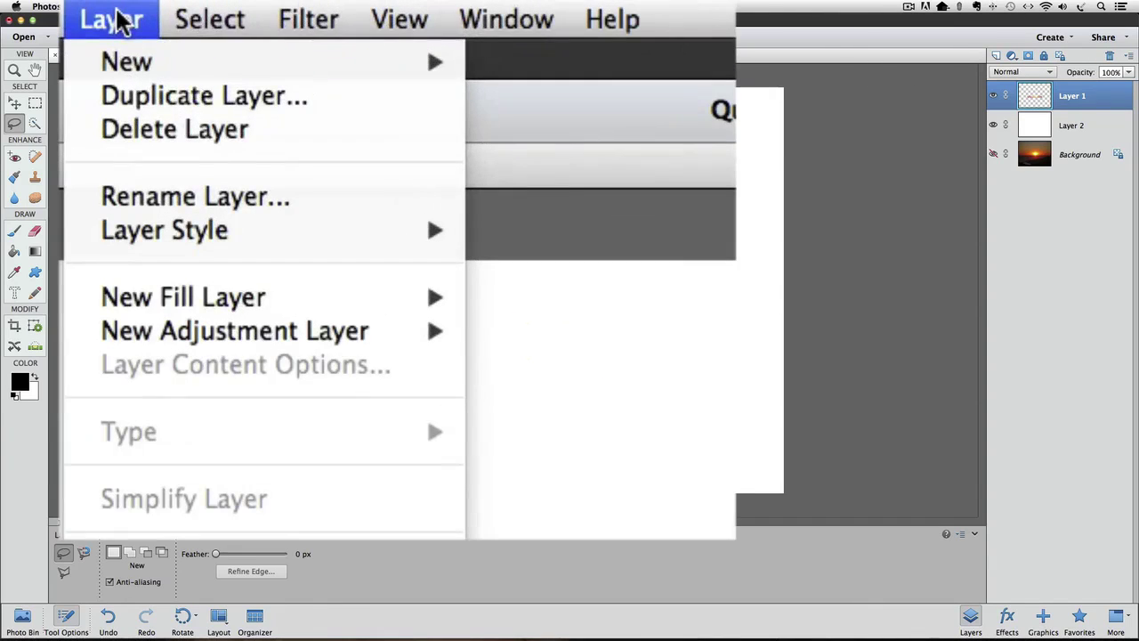
pyautogui.moveTo(195, 234)
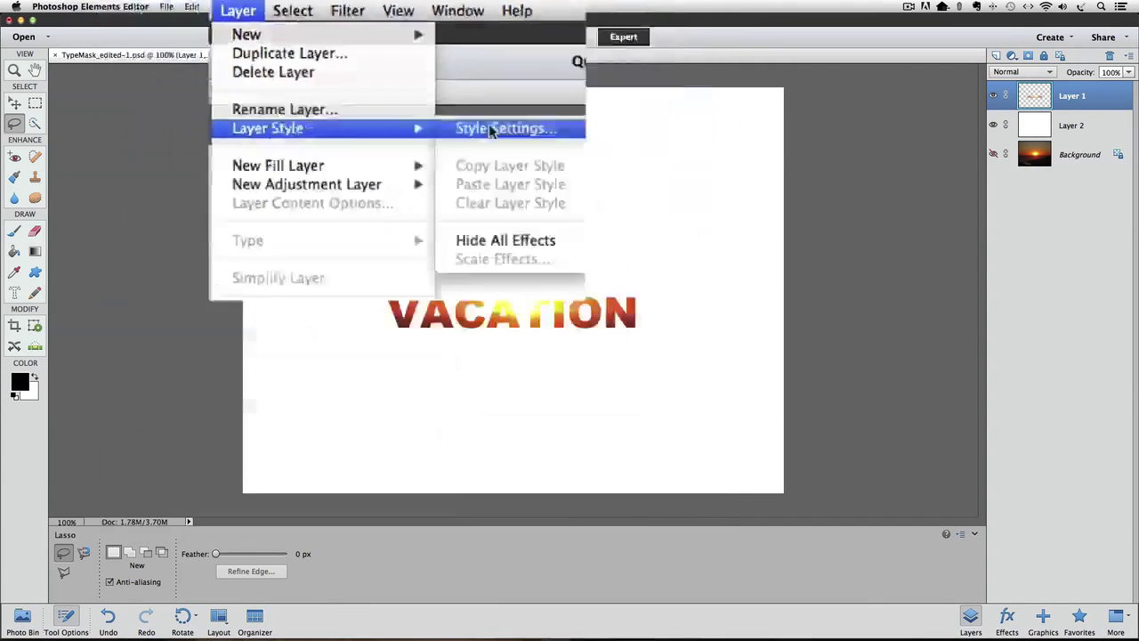
pyautogui.click(516, 124)
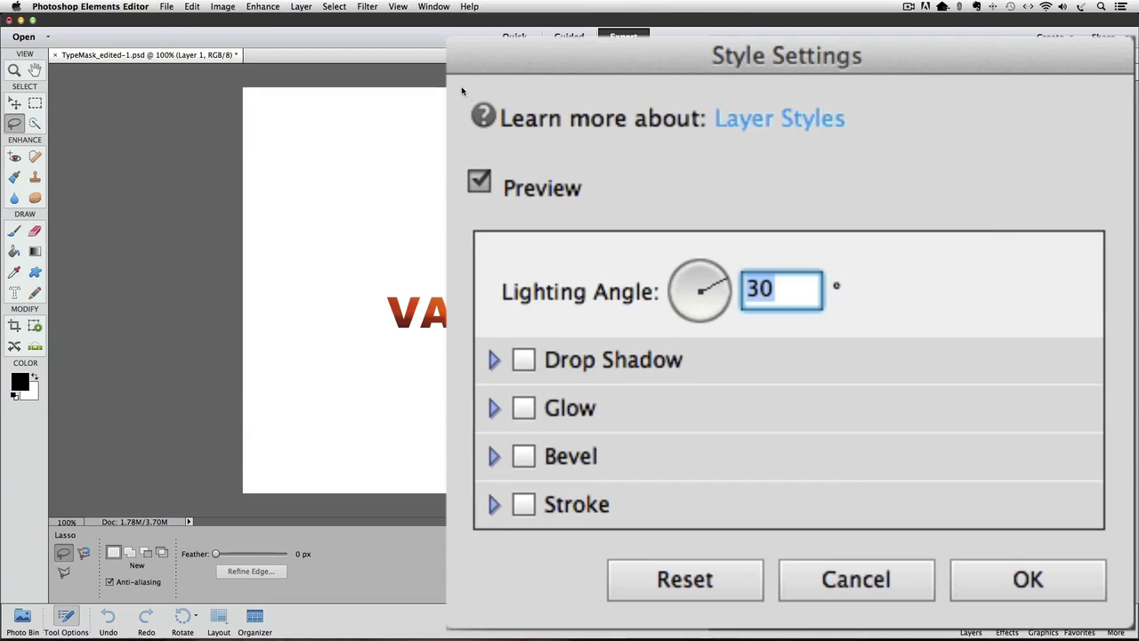
pyautogui.click(538, 507)
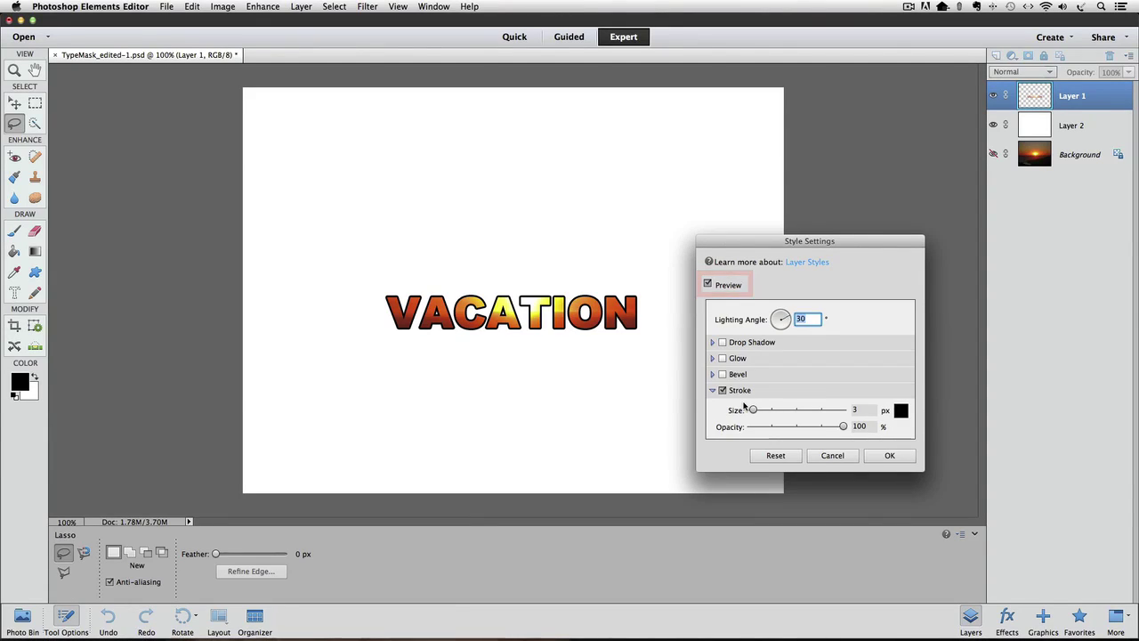
pyautogui.click(752, 410)
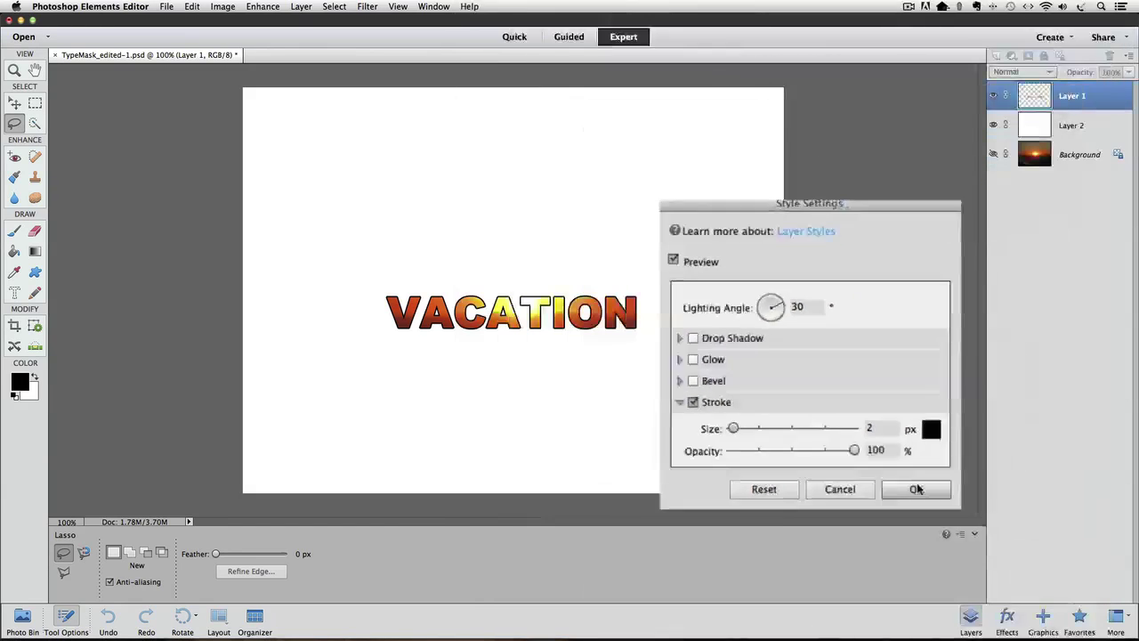
pyautogui.click(1004, 559)
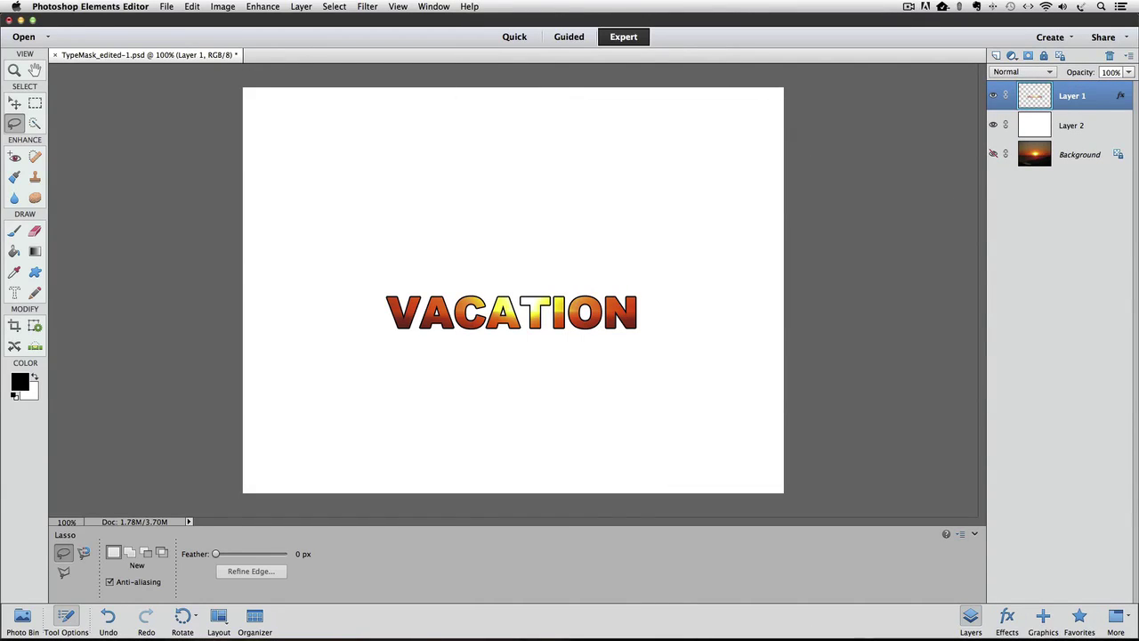